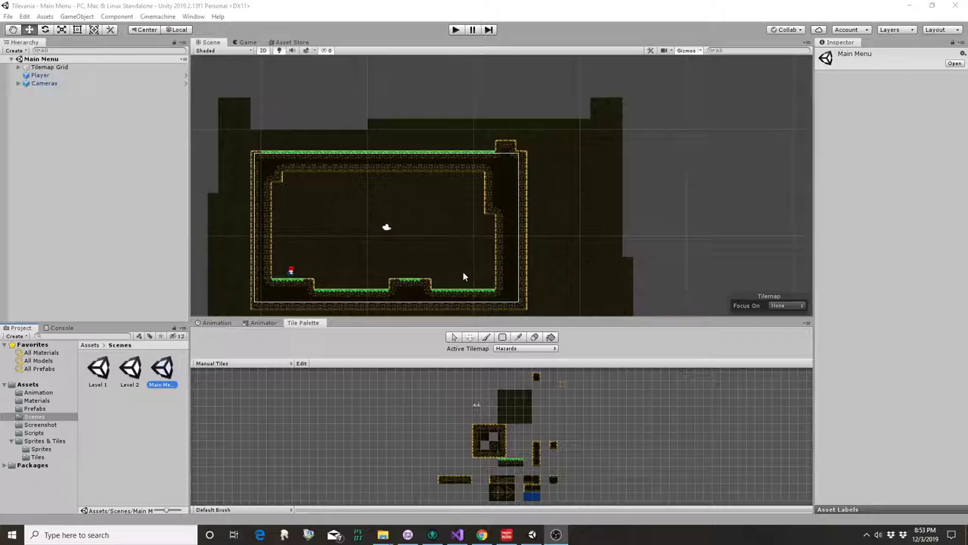
# Step: Playtest Main Menu: run right and left, jumping over the raised platform, then stop
pyautogui.click(456, 31)
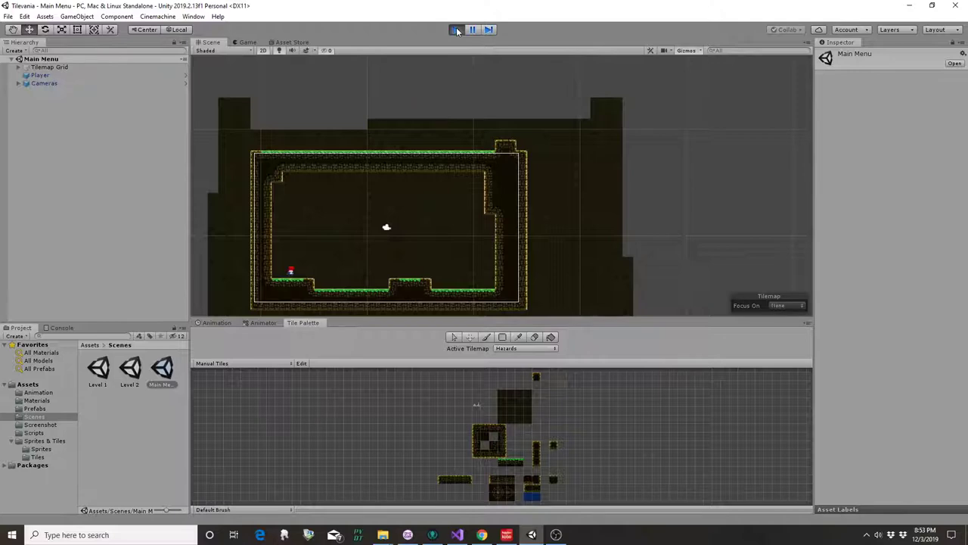
pyautogui.press('Right')
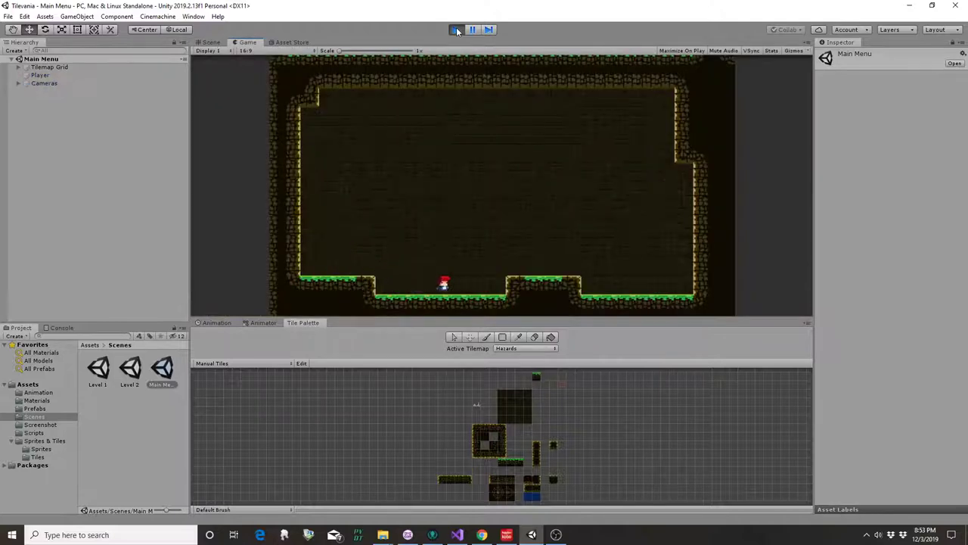
pyautogui.press('space')
pyautogui.press('Left')
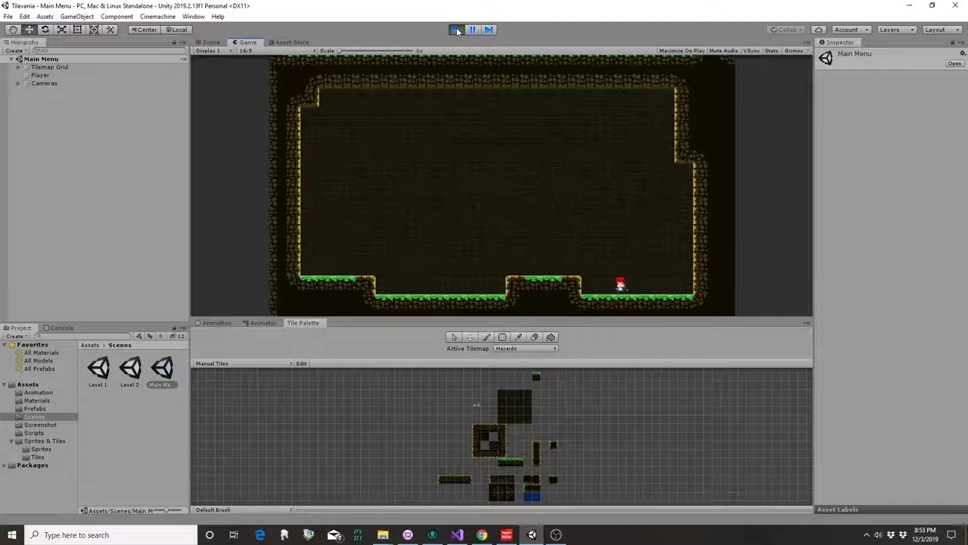
pyautogui.press('space')
pyautogui.press('space')
pyautogui.click(455, 29)
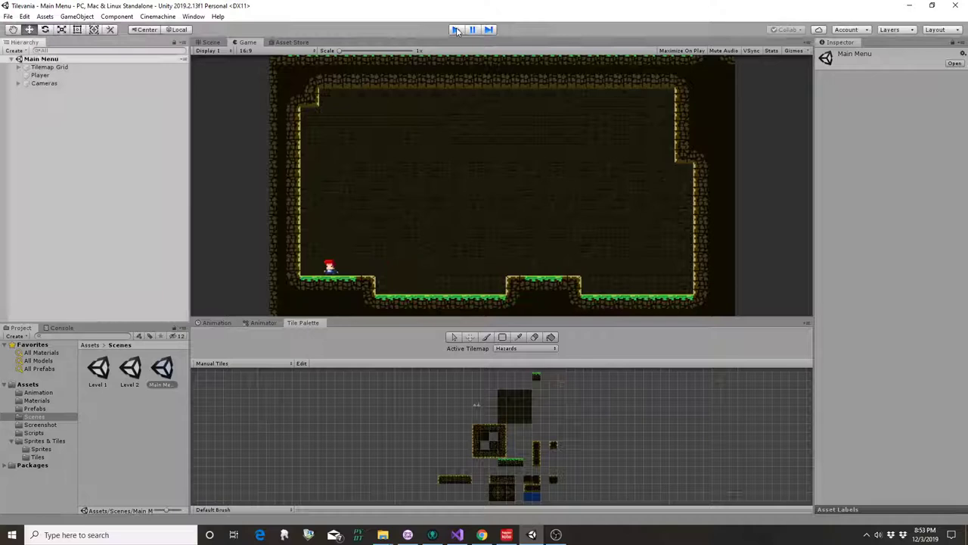
# Step: Open Level 1 and playtest it, walking the player left into the water
pyautogui.doubleClick(99, 370)
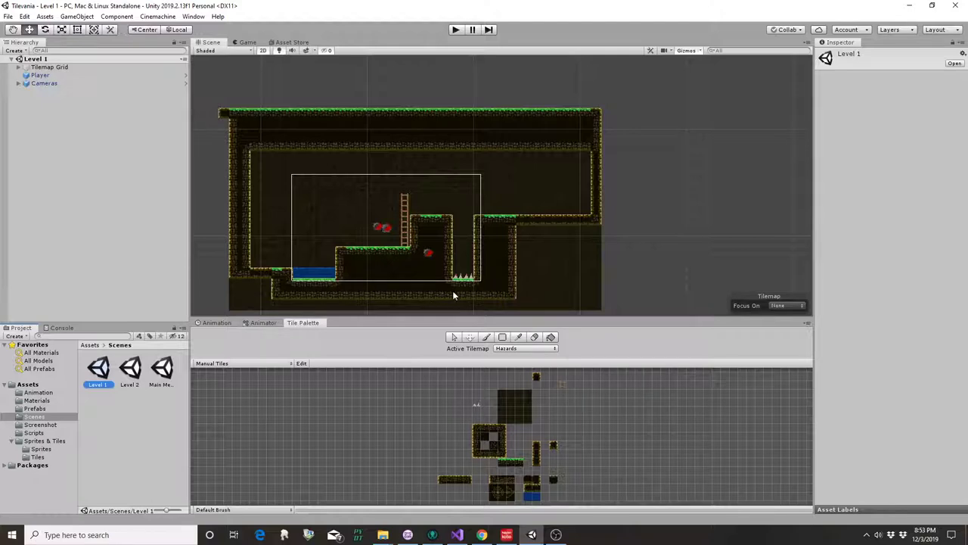
pyautogui.click(455, 30)
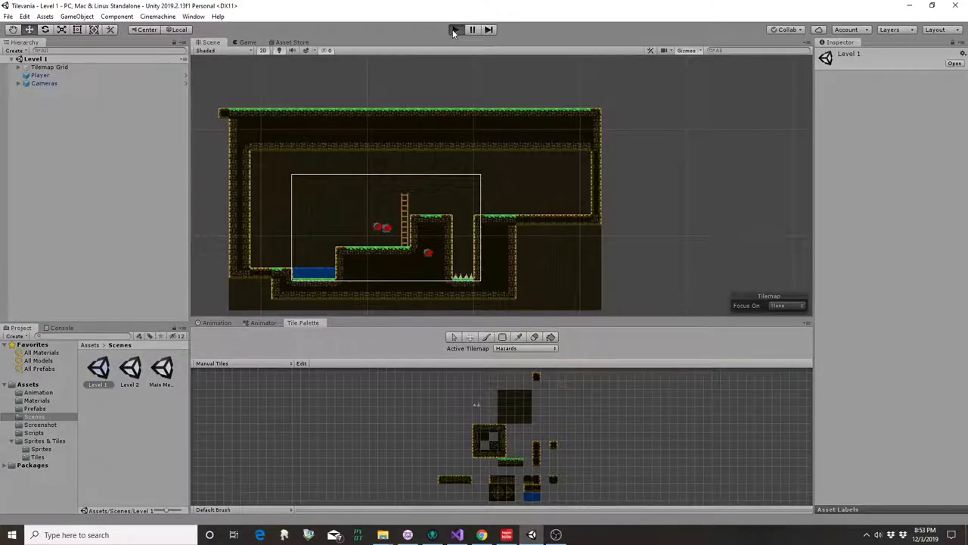
pyautogui.press('Left')
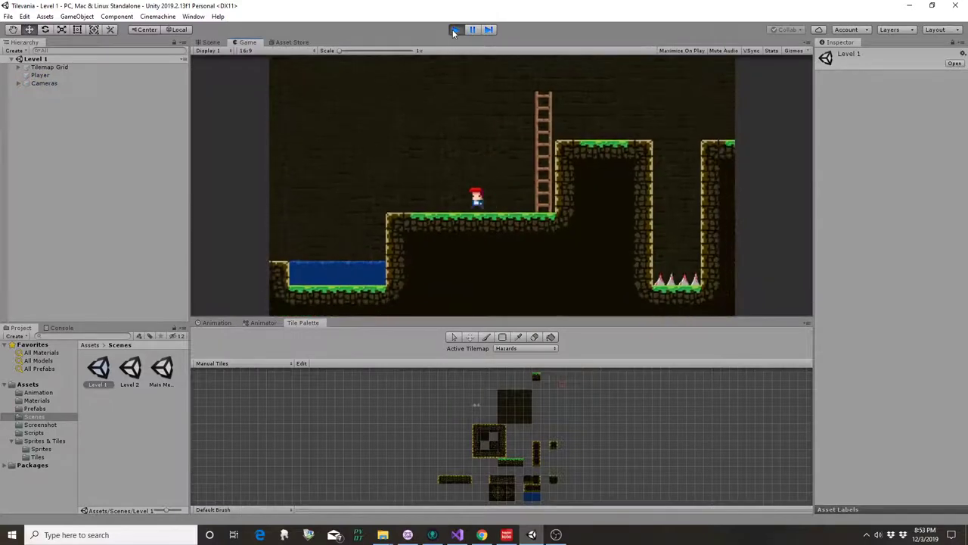
pyautogui.press('Left')
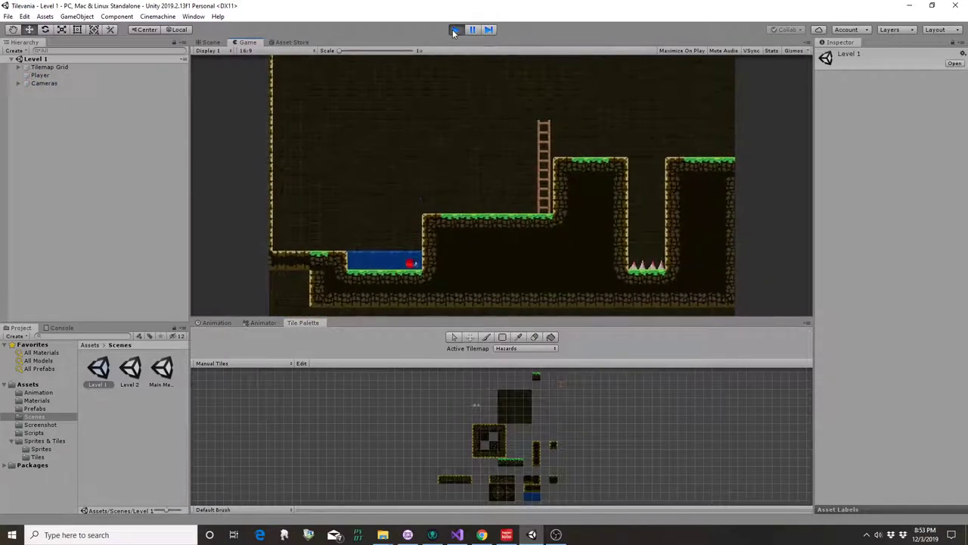
# Step: Restart the Level 1 playtest and climb the ladder onto the upper platform
pyautogui.click(454, 30)
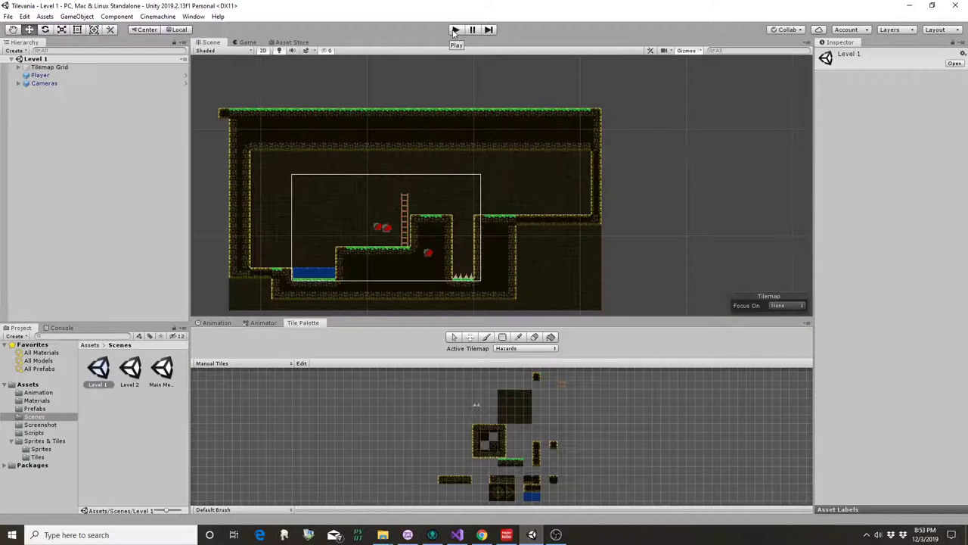
pyautogui.click(455, 30)
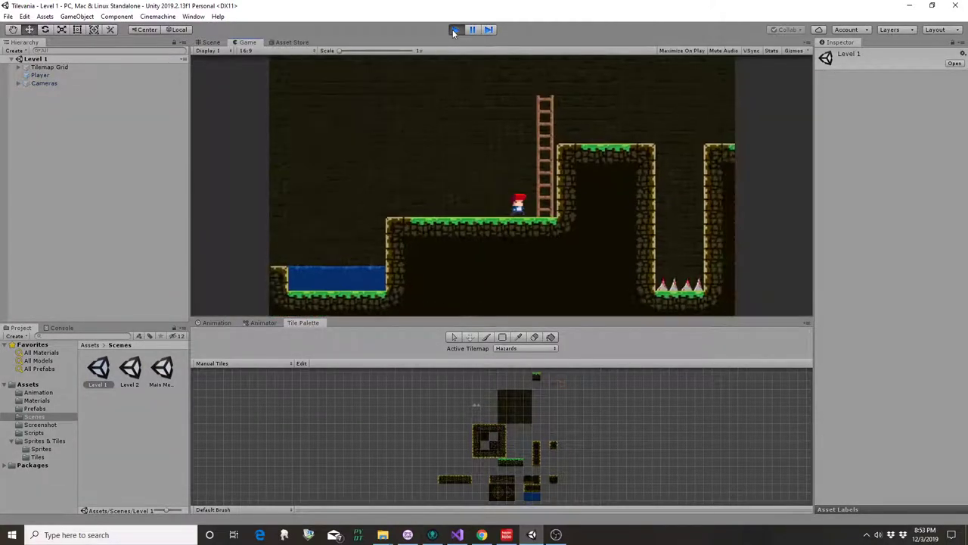
pyautogui.press('Up')
pyautogui.press('Right')
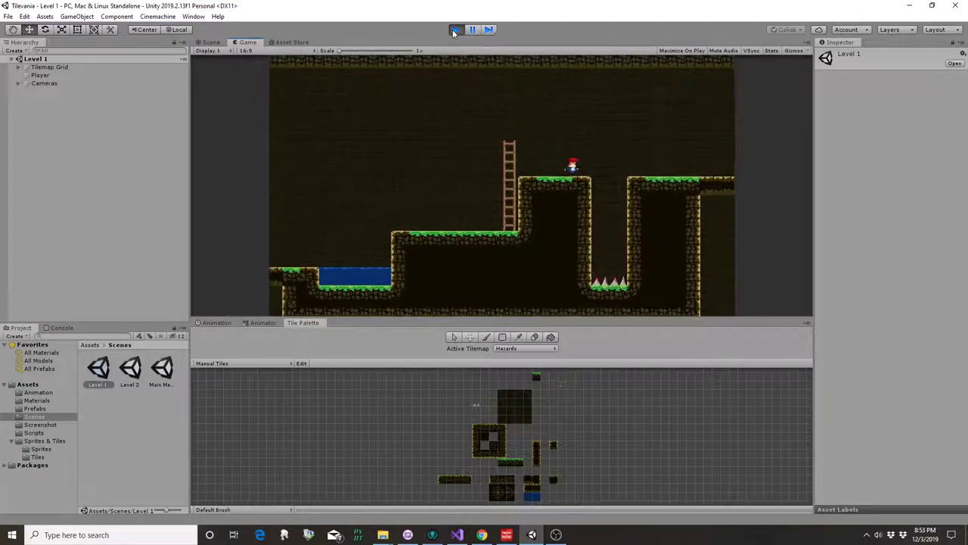
pyautogui.press('space')
pyautogui.press('Right')
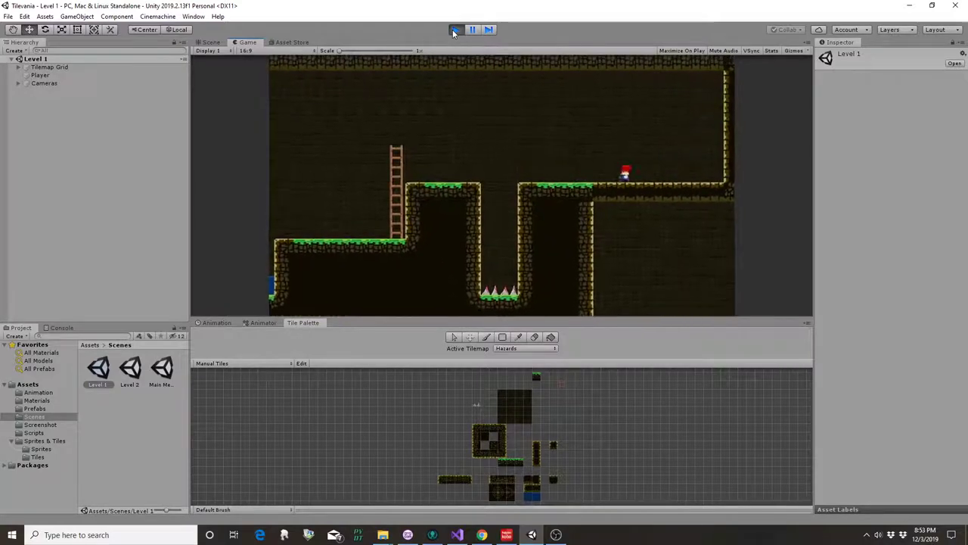
# Step: Run to the right wall, jump, walk left into the spike pit, and stop play
pyautogui.press('Right')
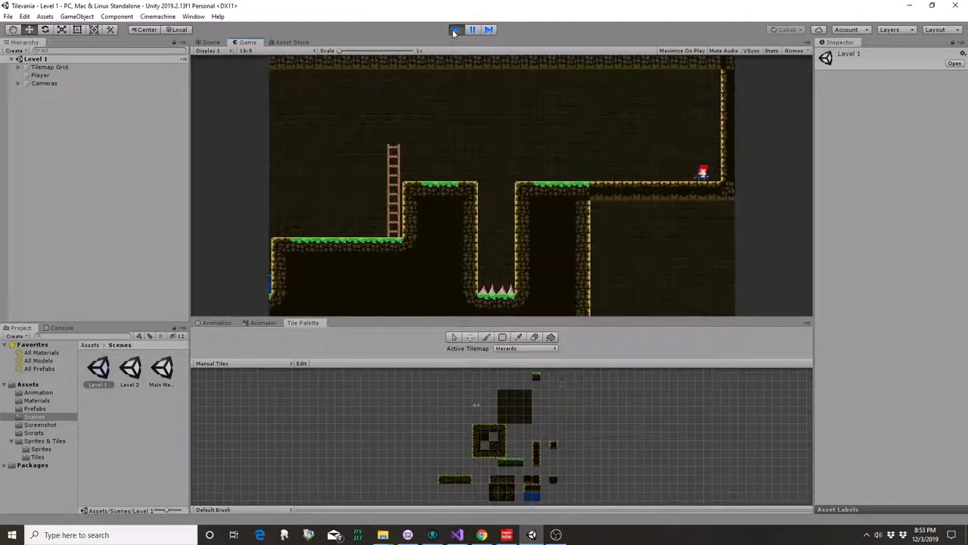
pyautogui.press('space')
pyautogui.press('Left')
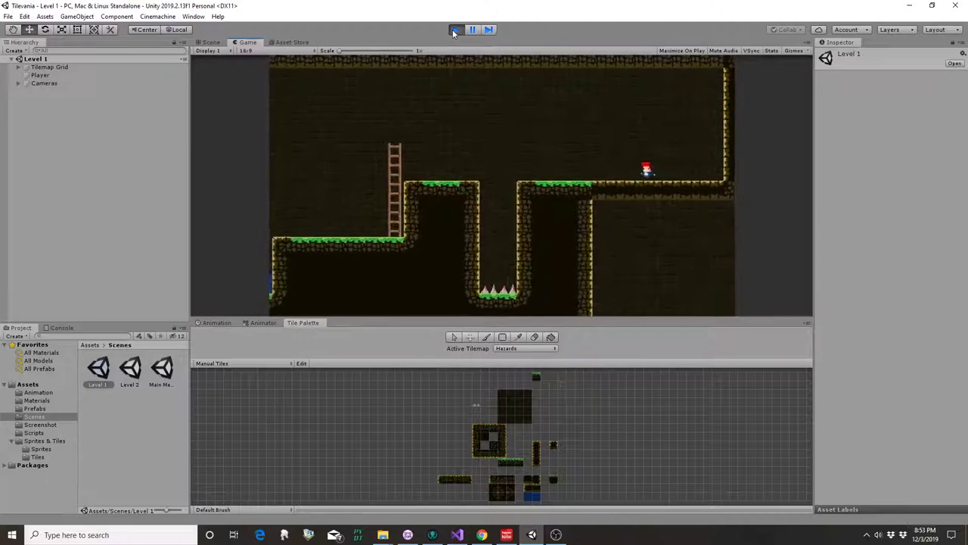
pyautogui.press('Left')
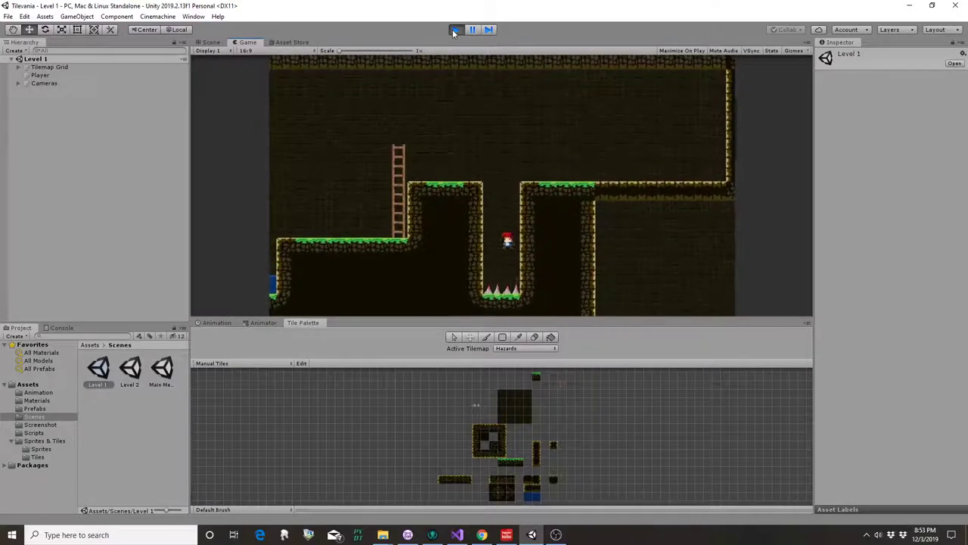
pyautogui.click(454, 29)
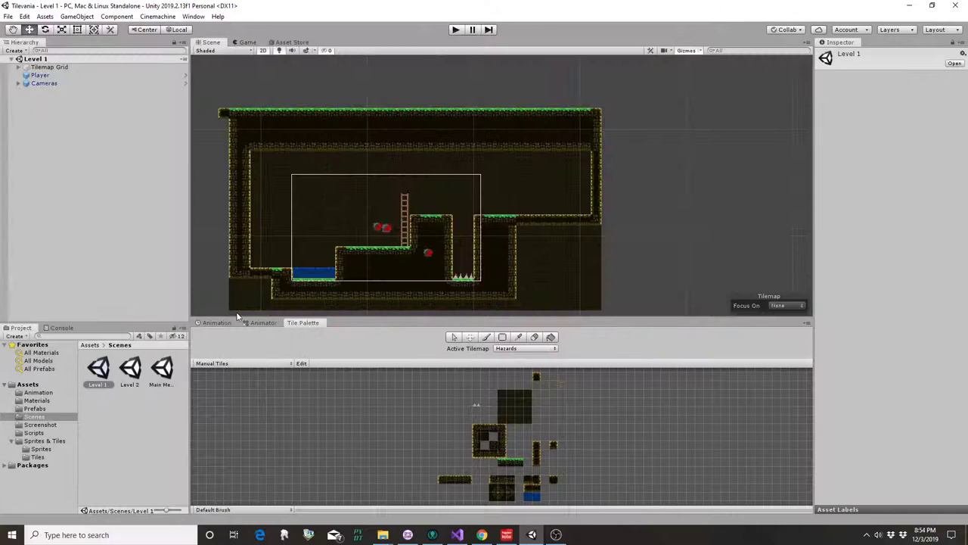
# Step: Open and playtest Level 2, running over the raised platform and climbing the first ladder
pyautogui.doubleClick(130, 378)
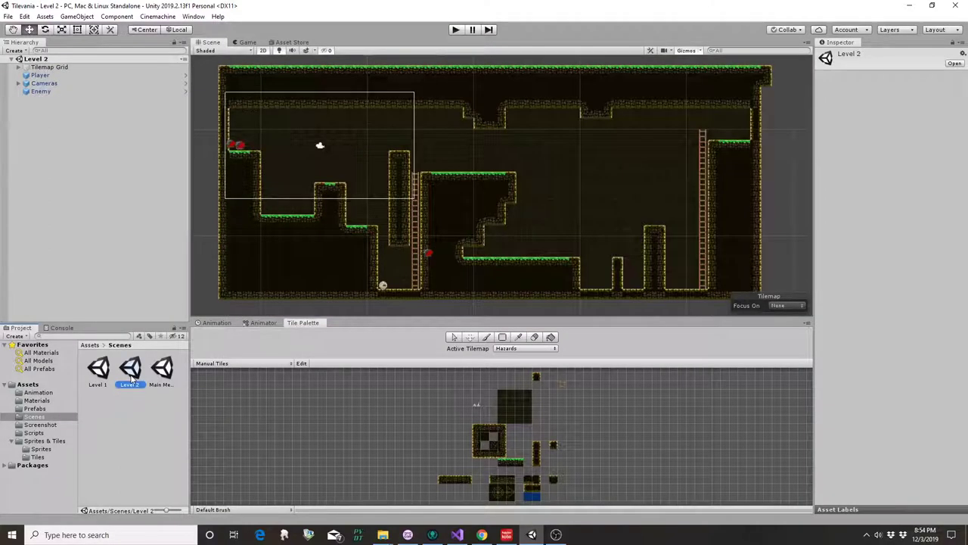
pyautogui.click(454, 30)
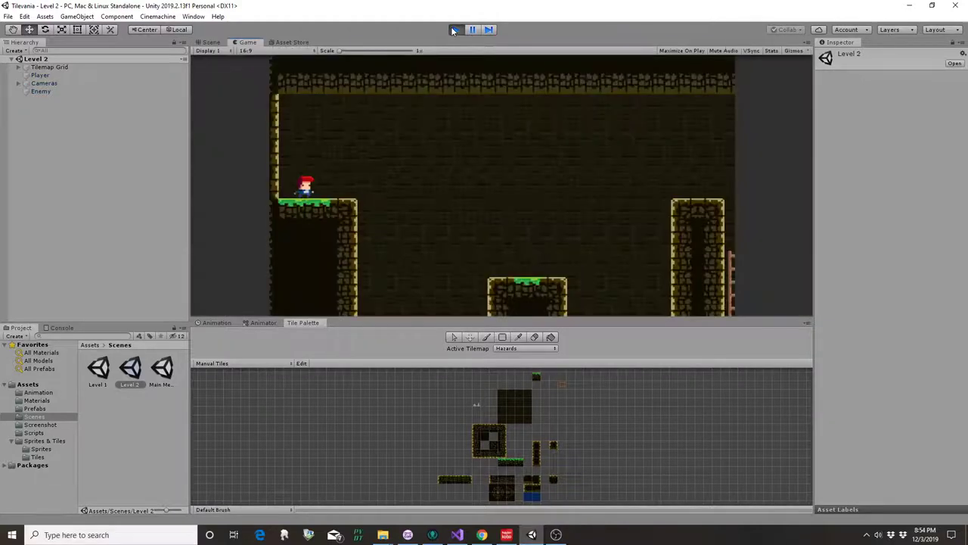
pyautogui.press('Right')
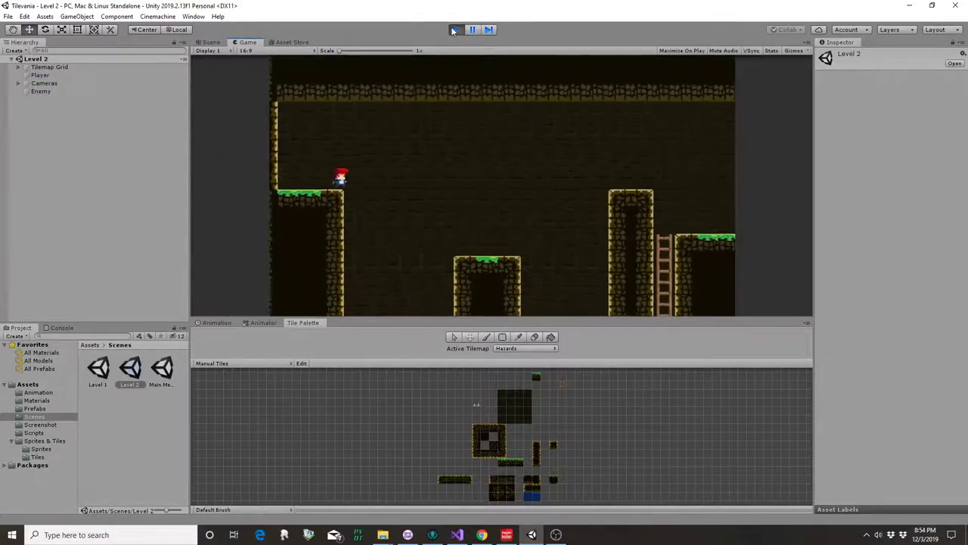
pyautogui.press('space')
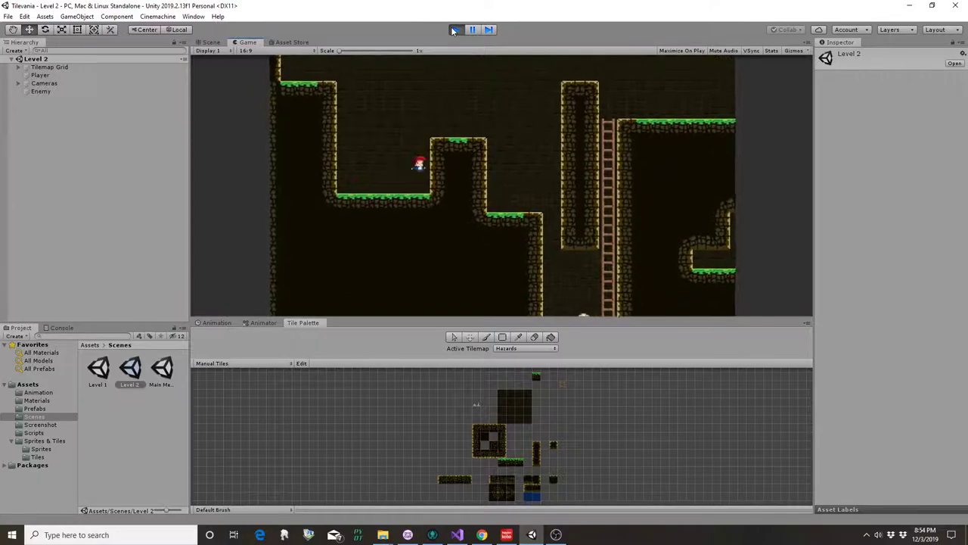
pyautogui.press('Right')
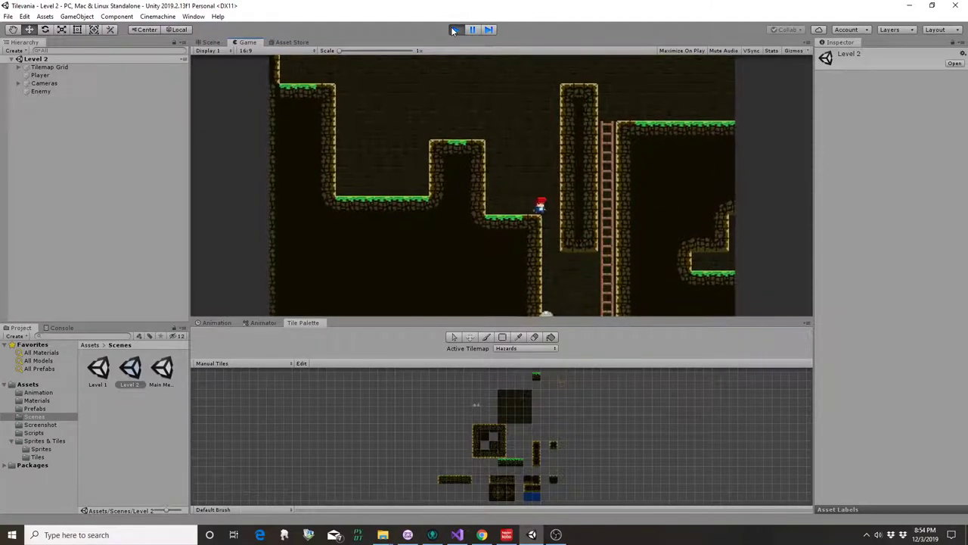
pyautogui.press('Right')
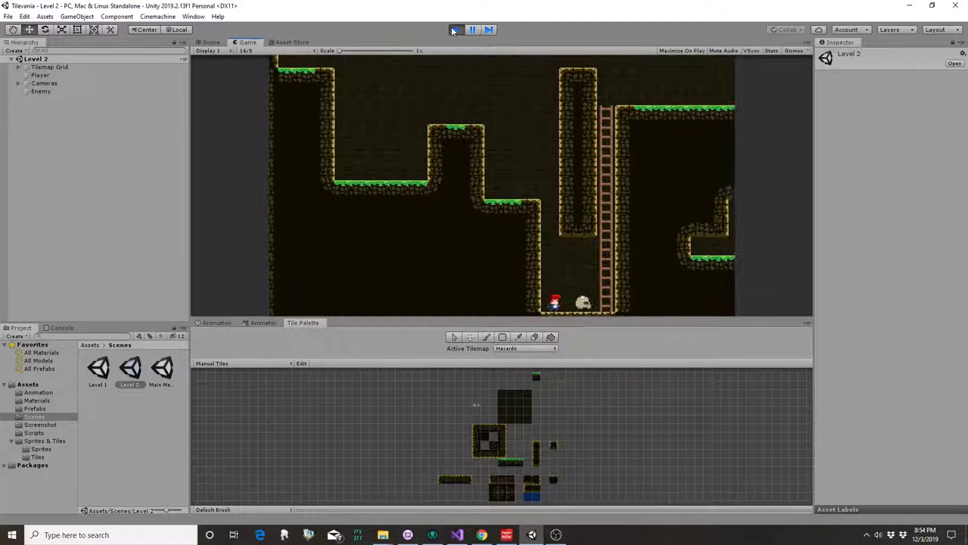
pyautogui.press('Right')
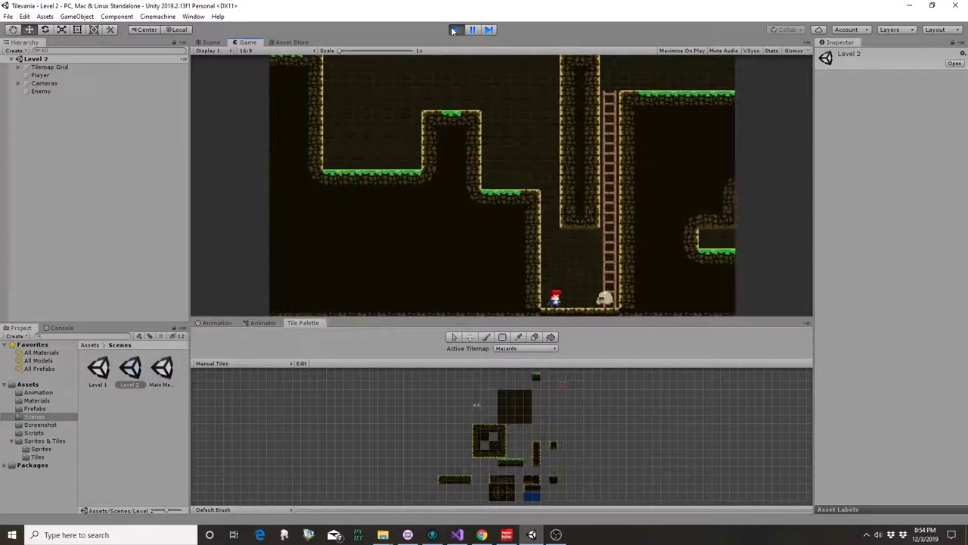
pyautogui.press('Up')
pyautogui.press('Up')
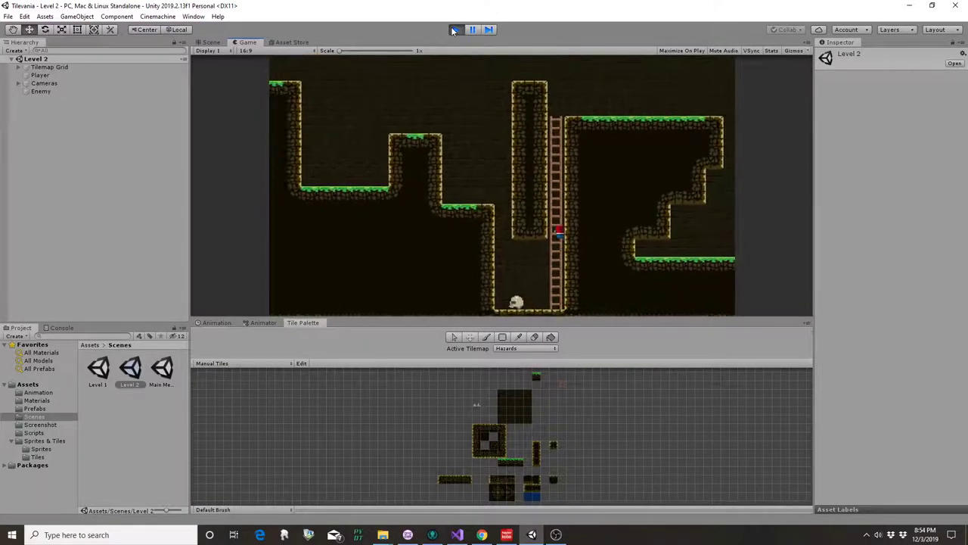
# Step: Cross the lower platforms, drop into the pit, and jump out above the tall pillar
pyautogui.press('Right')
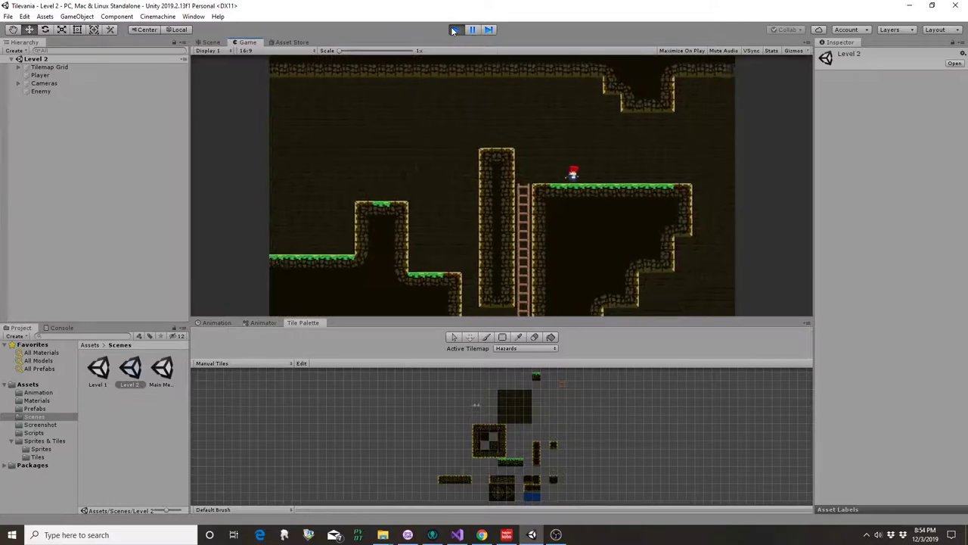
pyautogui.press('Right')
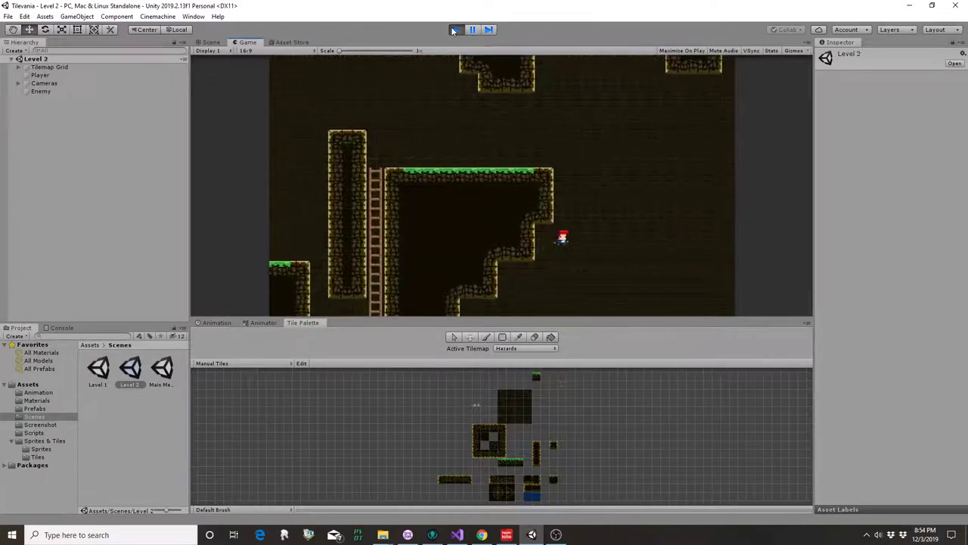
pyautogui.press('Right')
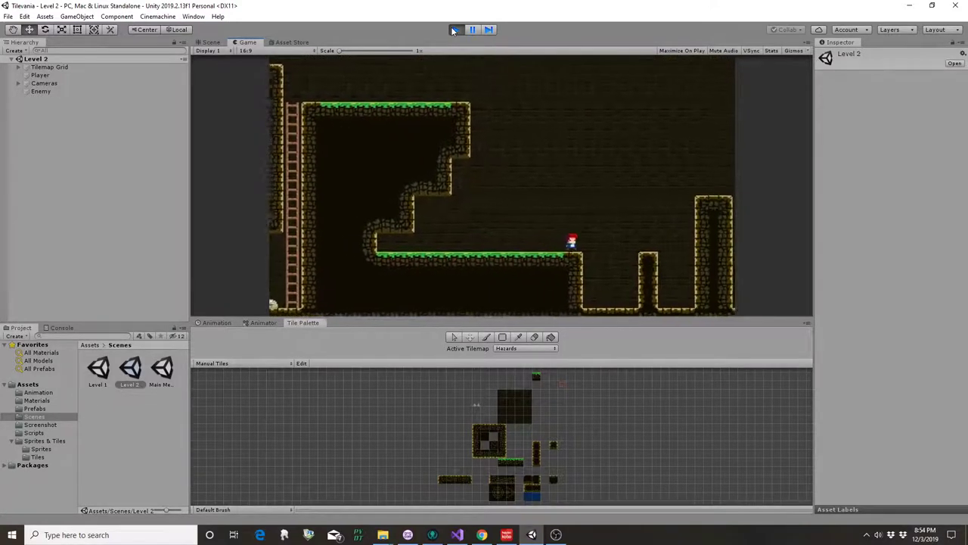
pyautogui.press('Right')
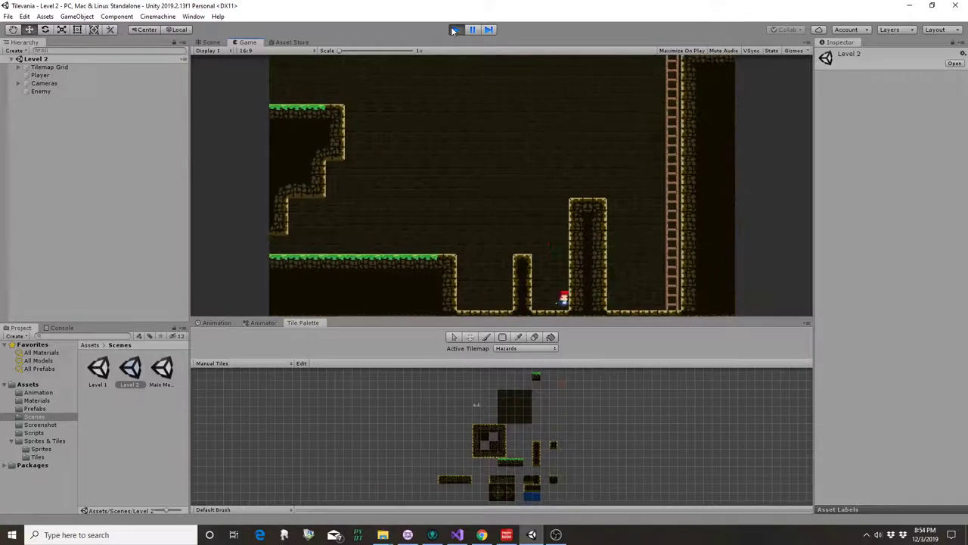
pyautogui.press('space')
pyautogui.press('space')
pyautogui.press('Left')
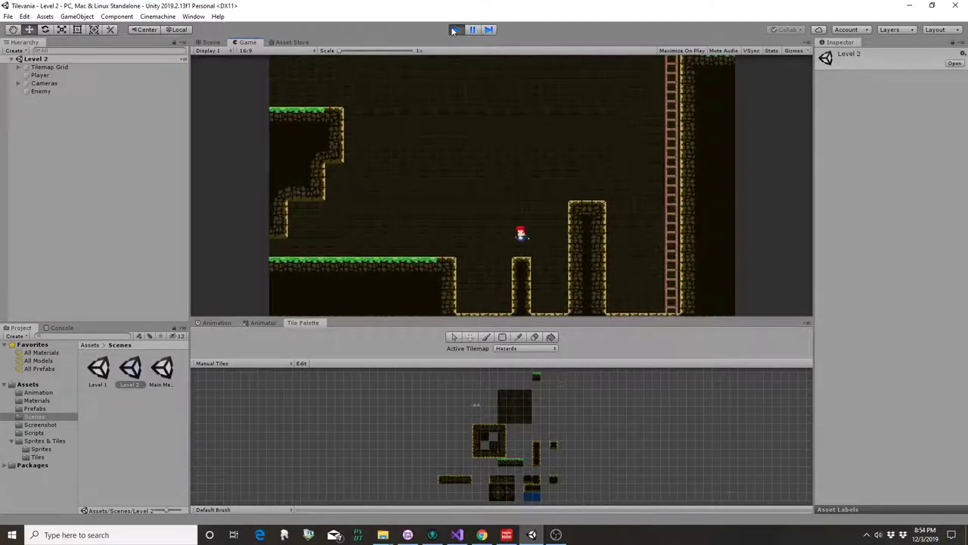
pyautogui.press('Right')
pyautogui.press('space')
# Step: Climb the tall ladder onto the top-right ledge and walk left along it
pyautogui.press('Right')
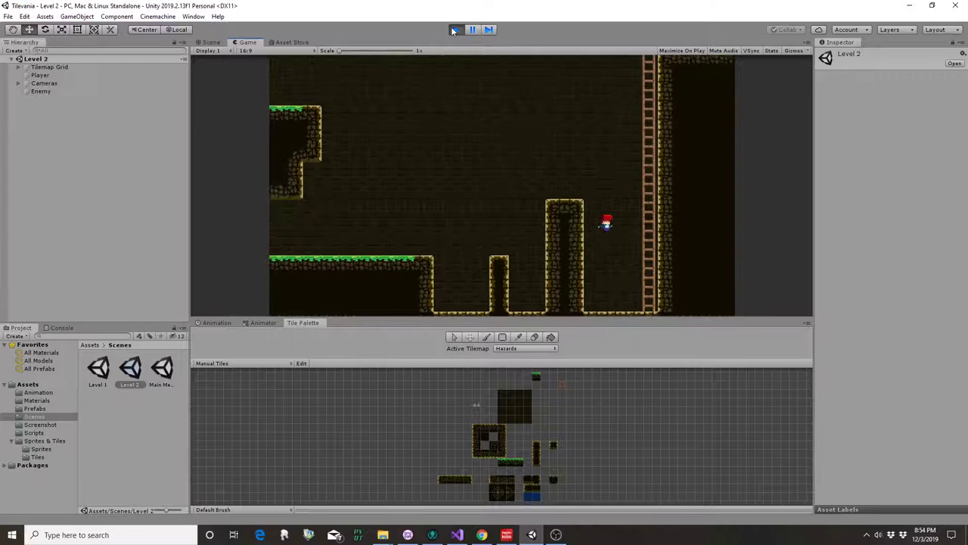
pyautogui.press('Up')
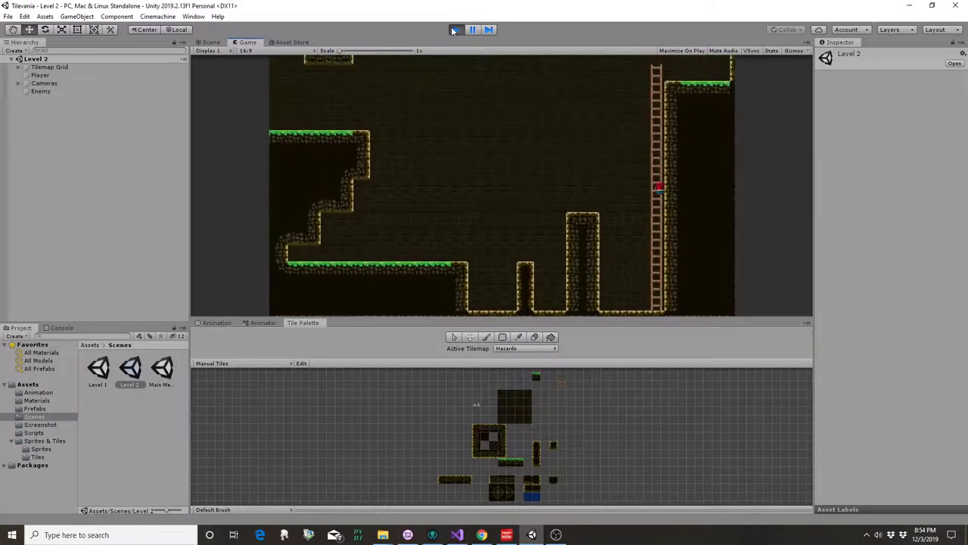
pyautogui.press('Right')
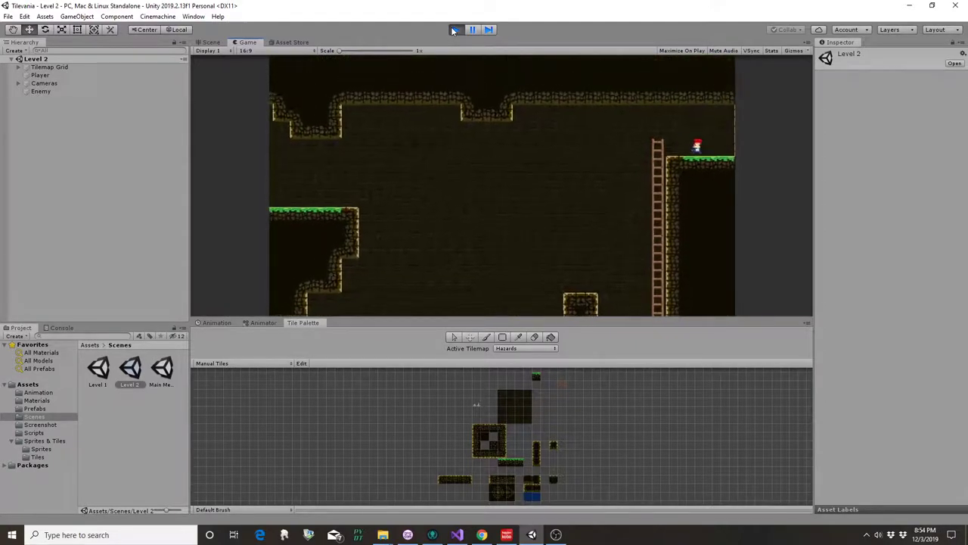
pyautogui.press('Left')
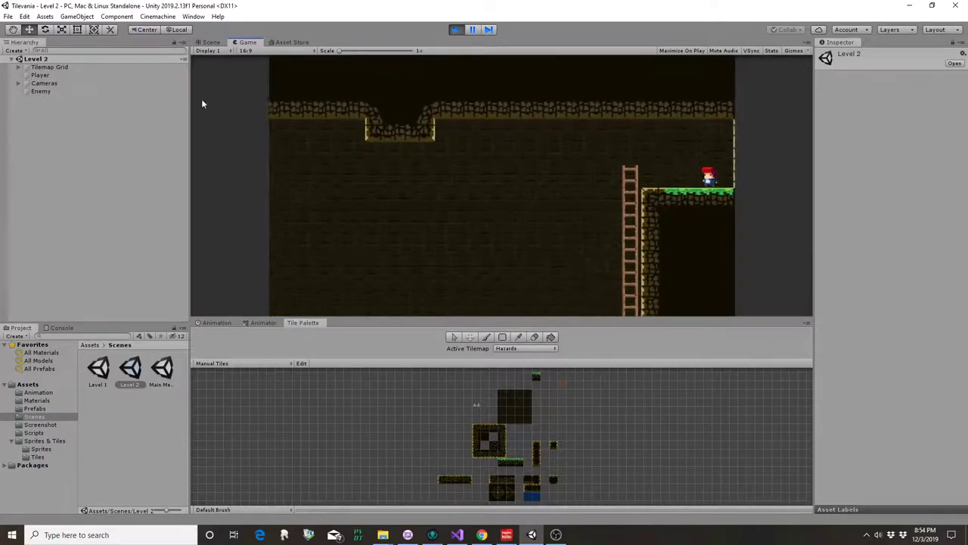
pyautogui.click(456, 29)
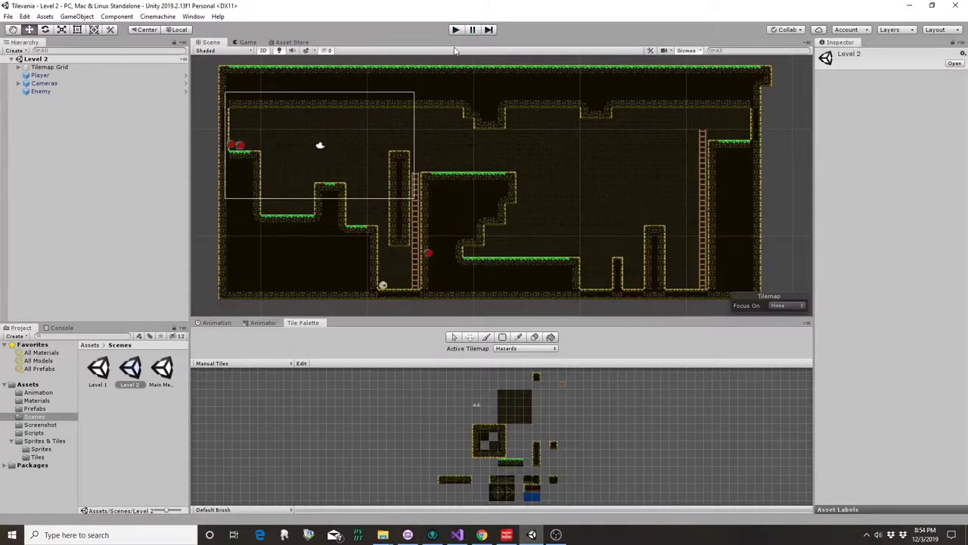